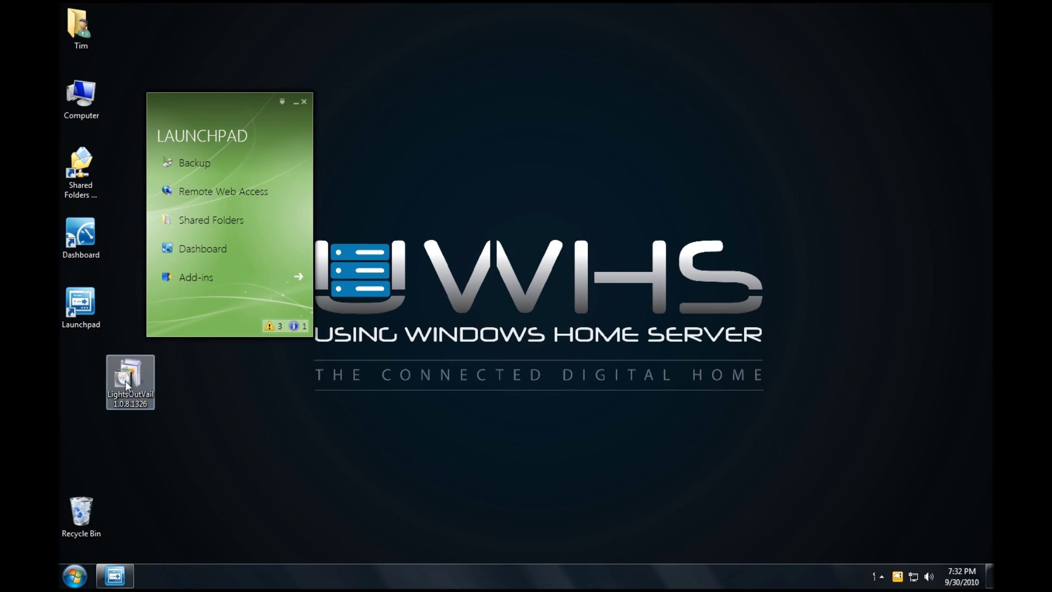
# Step: Launch the LightsOutVail add-in installer and focus the administrator password field
pyautogui.doubleClick(125, 380)
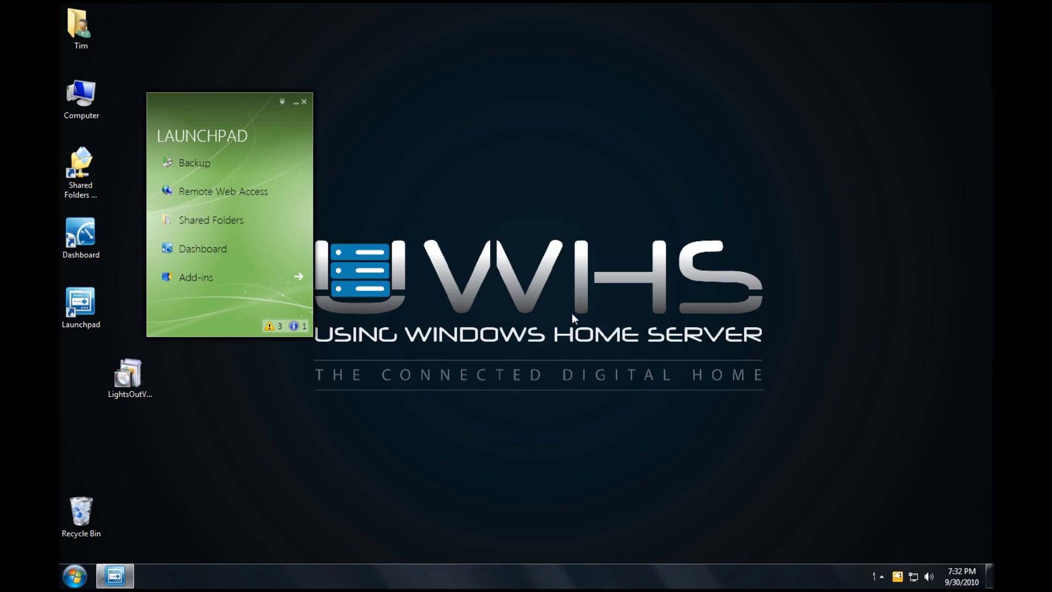
pyautogui.click(269, 296)
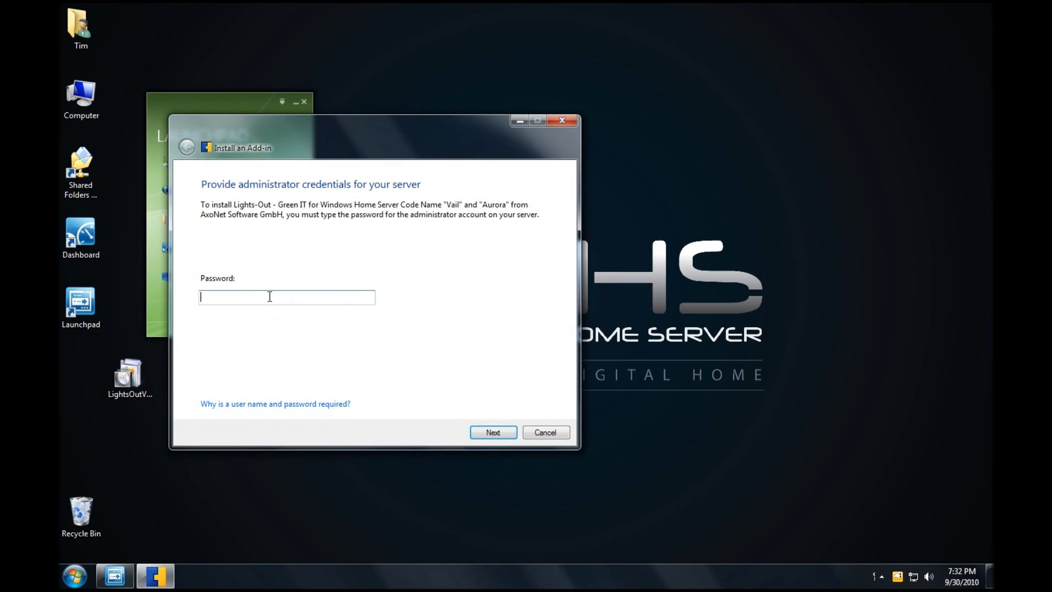
# Step: Submit the server administrator password, then scroll through and accept the Lights-Out license terms
pyautogui.write('***********')
pyautogui.press('Return')
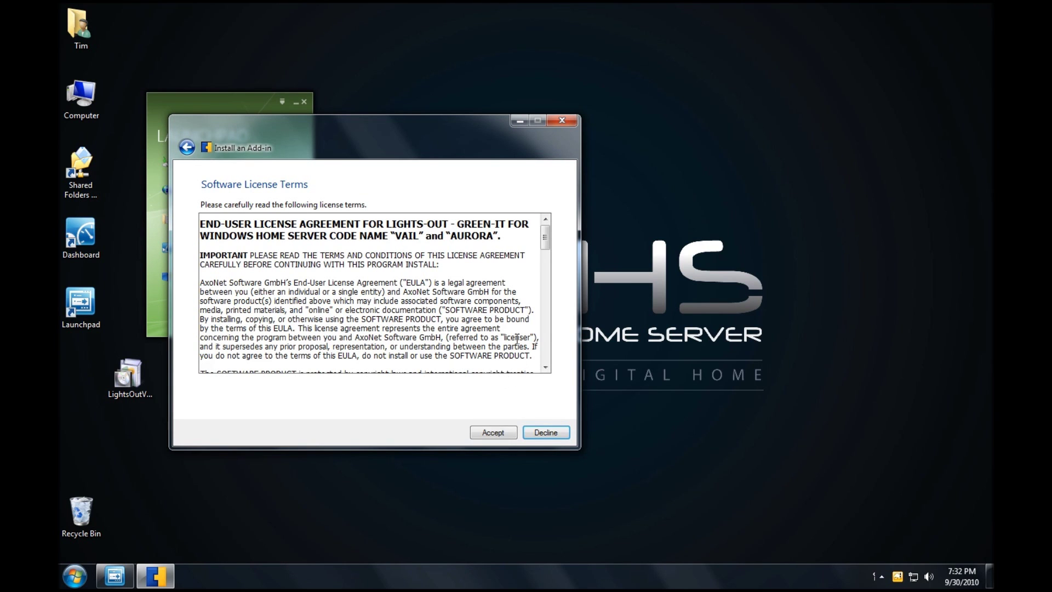
pyautogui.moveTo(546, 248); pyautogui.dragTo(543, 355)
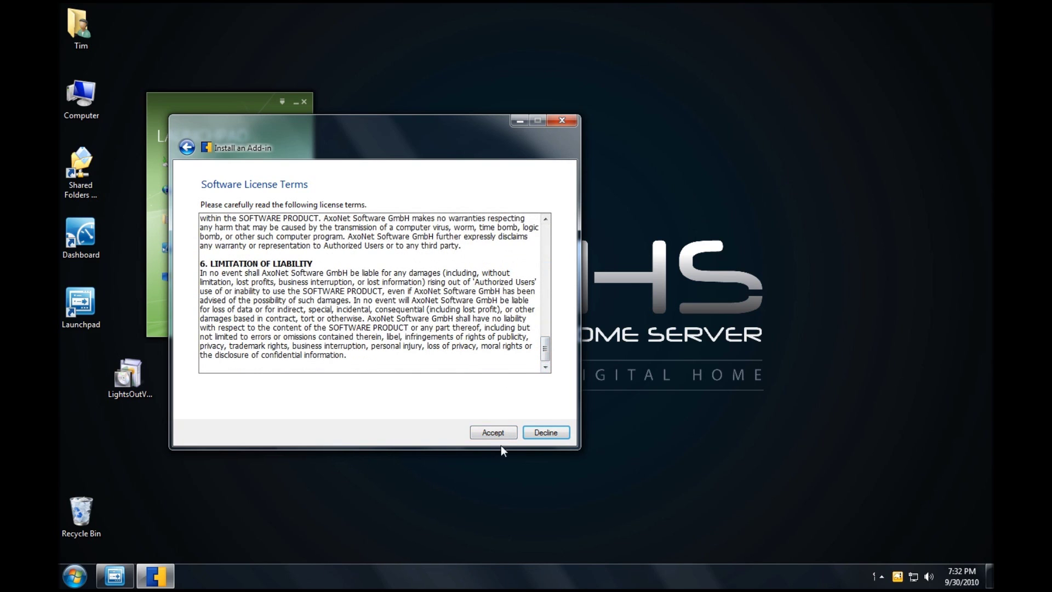
pyautogui.click(493, 432)
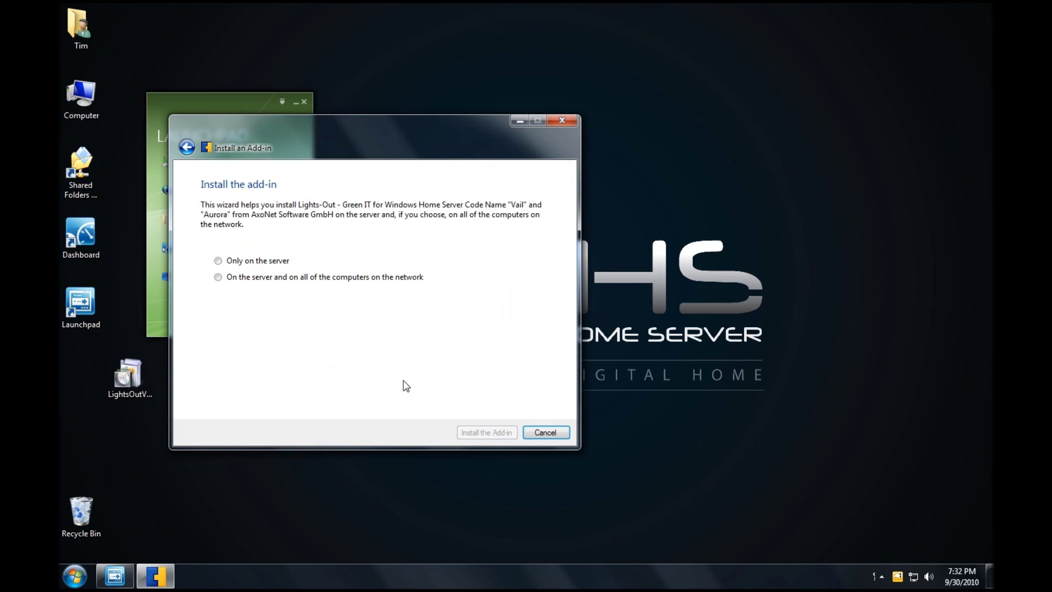
# Step: Install Lights-Out on the server and on all computers on the network
pyautogui.click(260, 278)
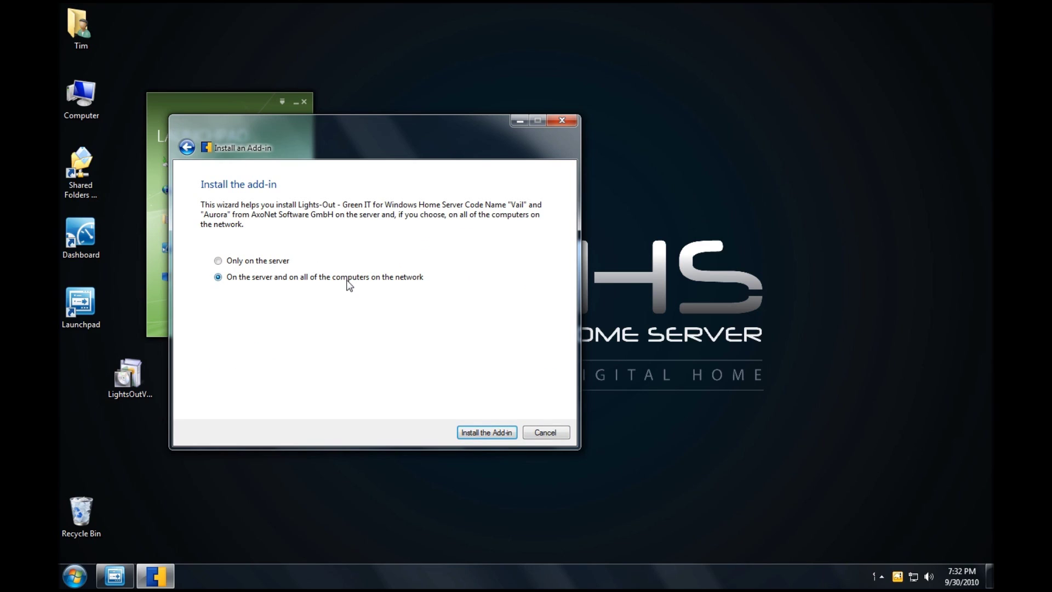
pyautogui.click(487, 432)
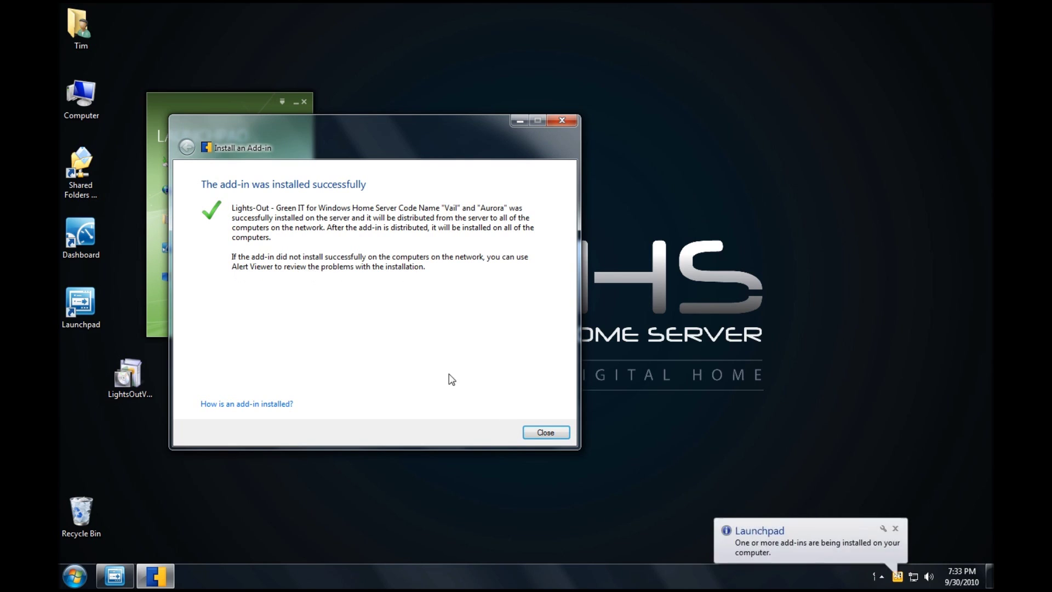
# Step: Close the finished wizard, drop the LightsOutVail installer in the Recycle Bin, and dismiss the balloon
pyautogui.click(542, 432)
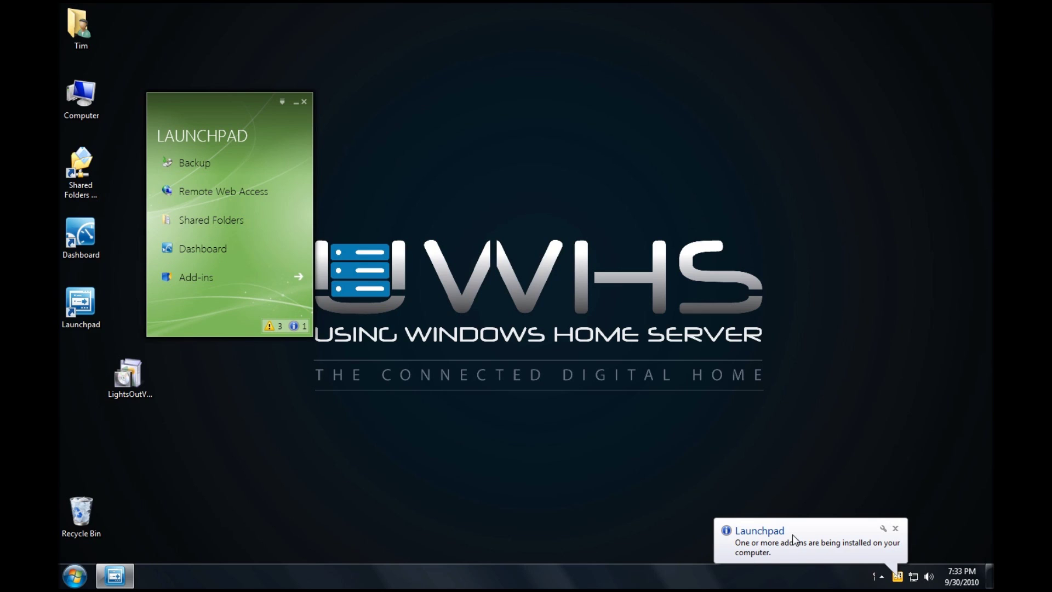
pyautogui.moveTo(136, 381); pyautogui.dragTo(80, 512)
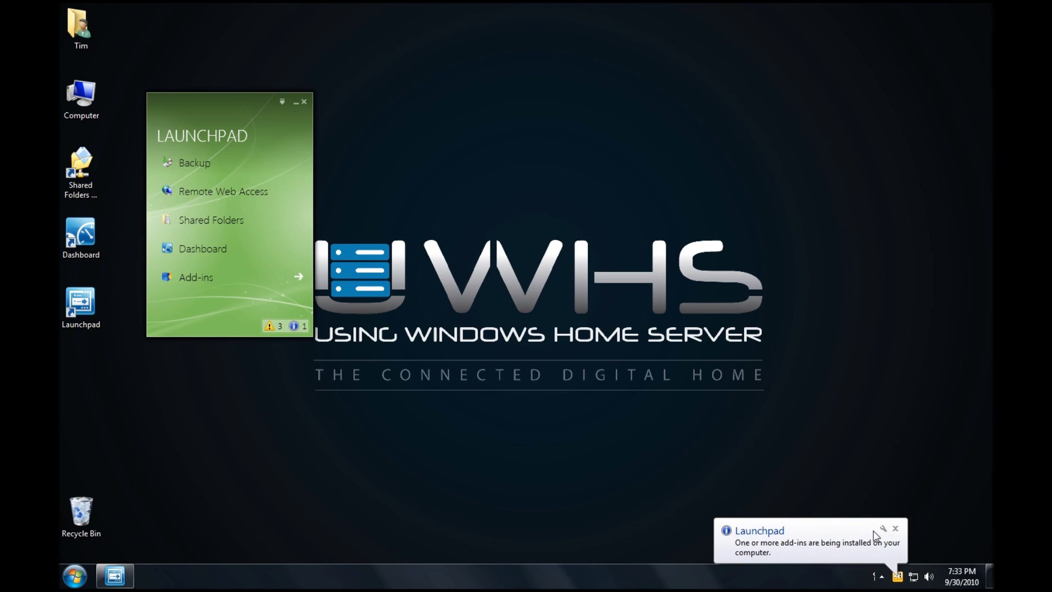
pyautogui.click(808, 535)
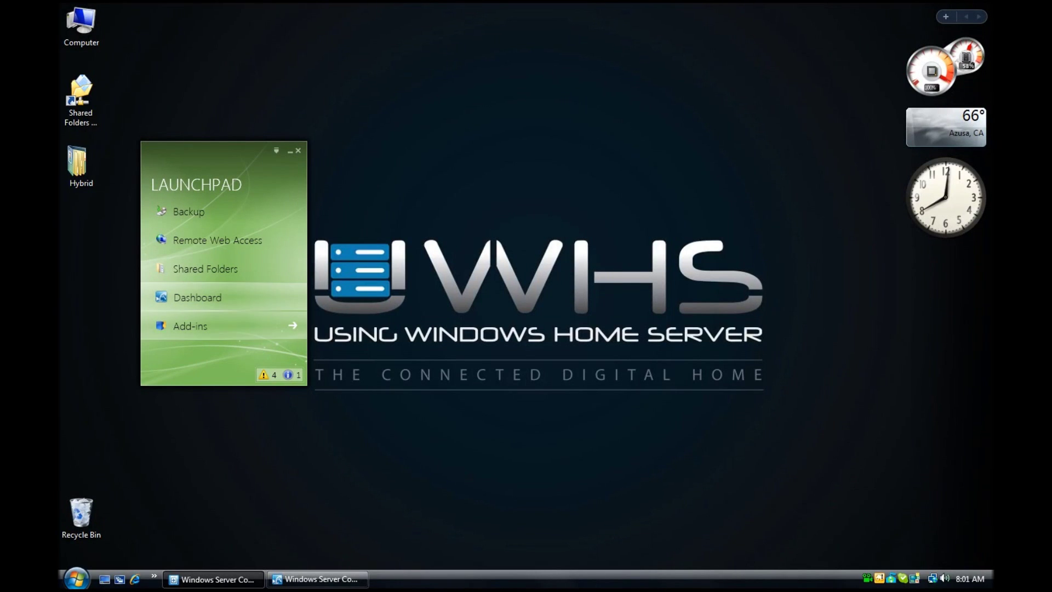
# Step: Bring up the Vail Dashboard's Add-ins list showing Lights-Out 1.0.8.1326
pyautogui.click(318, 579)
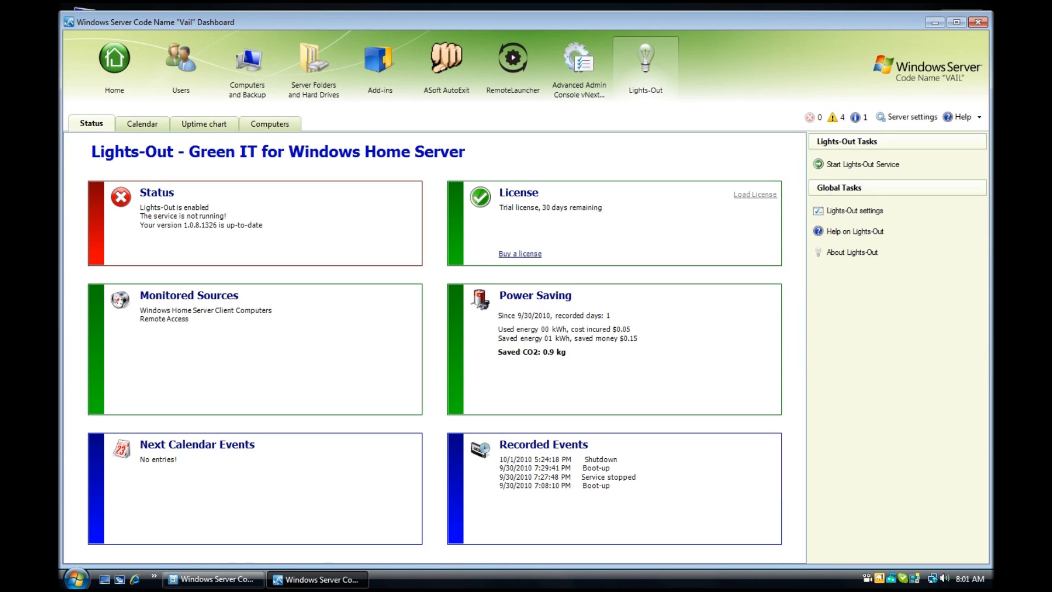
pyautogui.click(380, 69)
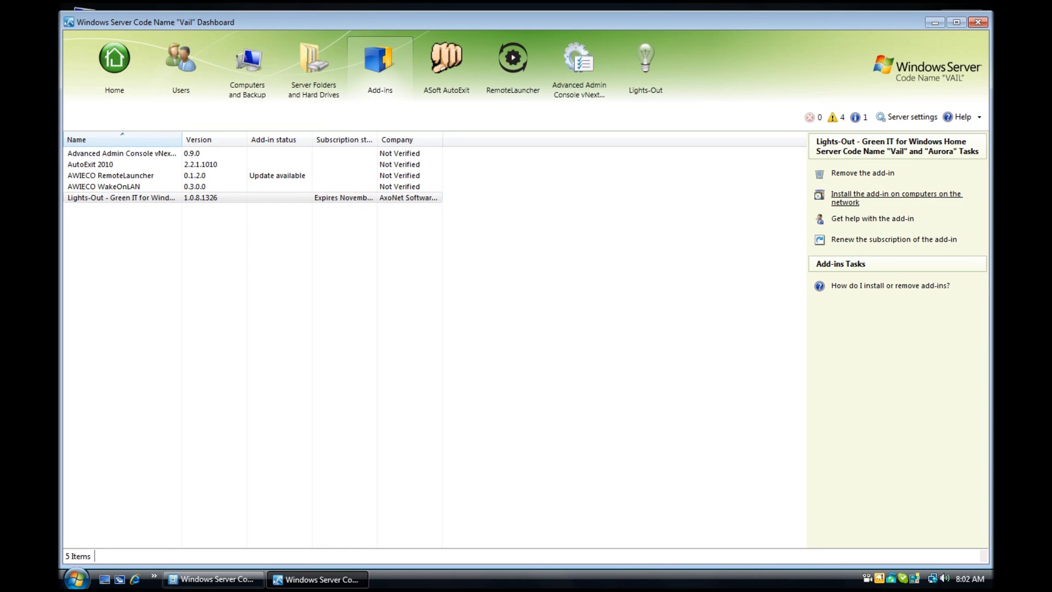
# Step: Confirm installing Lights-Out on all network computers and close the confirmation
pyautogui.click(897, 194)
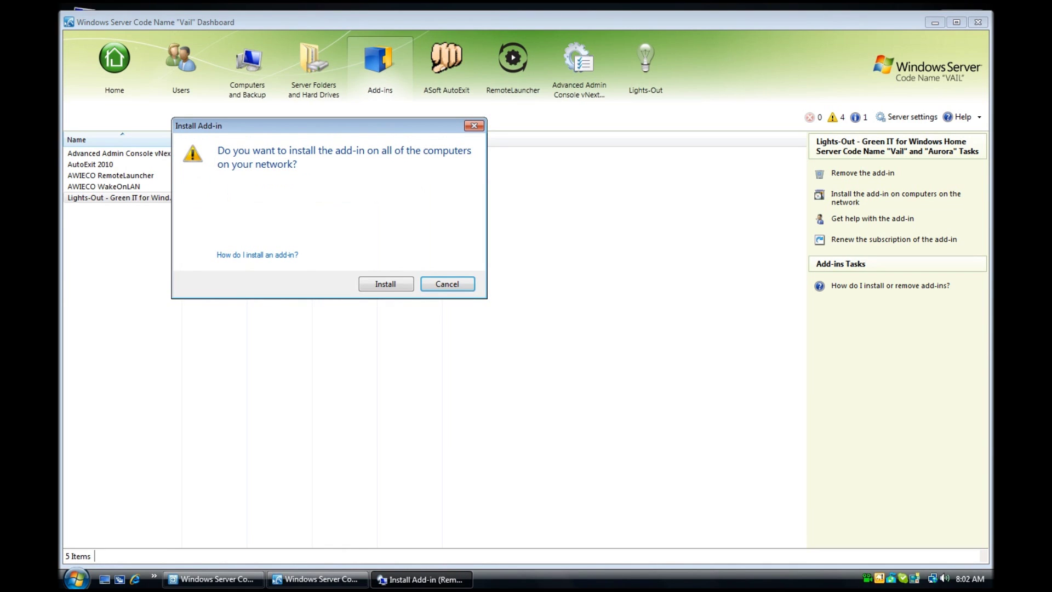
pyautogui.click(935, 22)
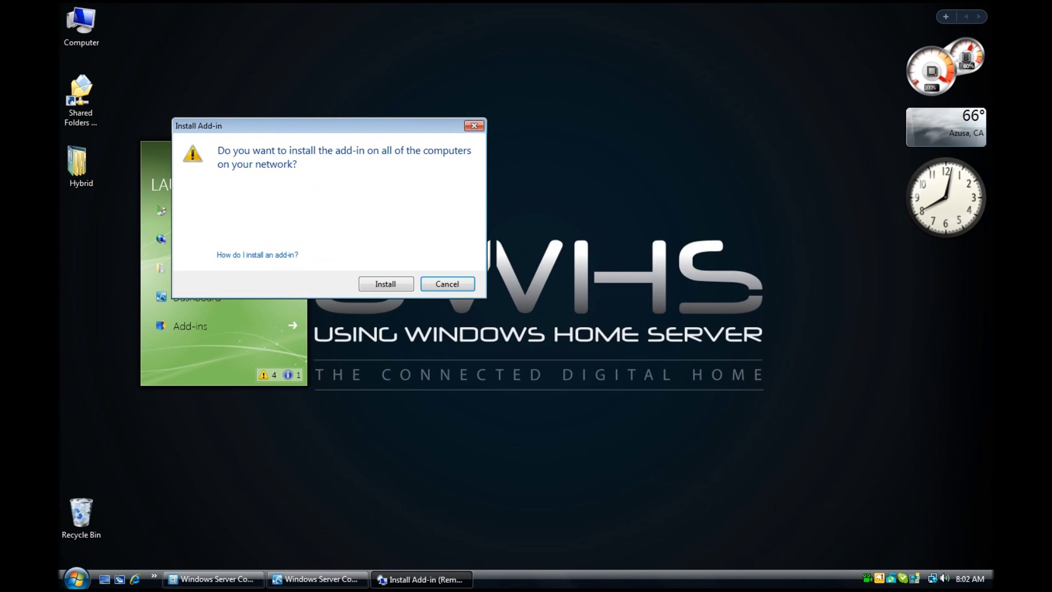
pyautogui.press('Return')
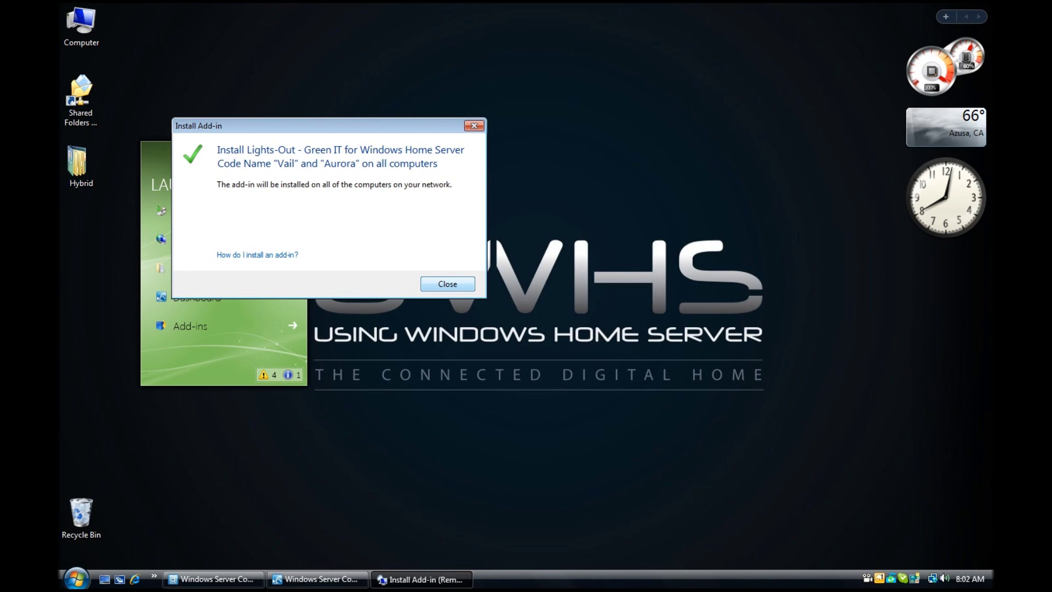
pyautogui.press('Return')
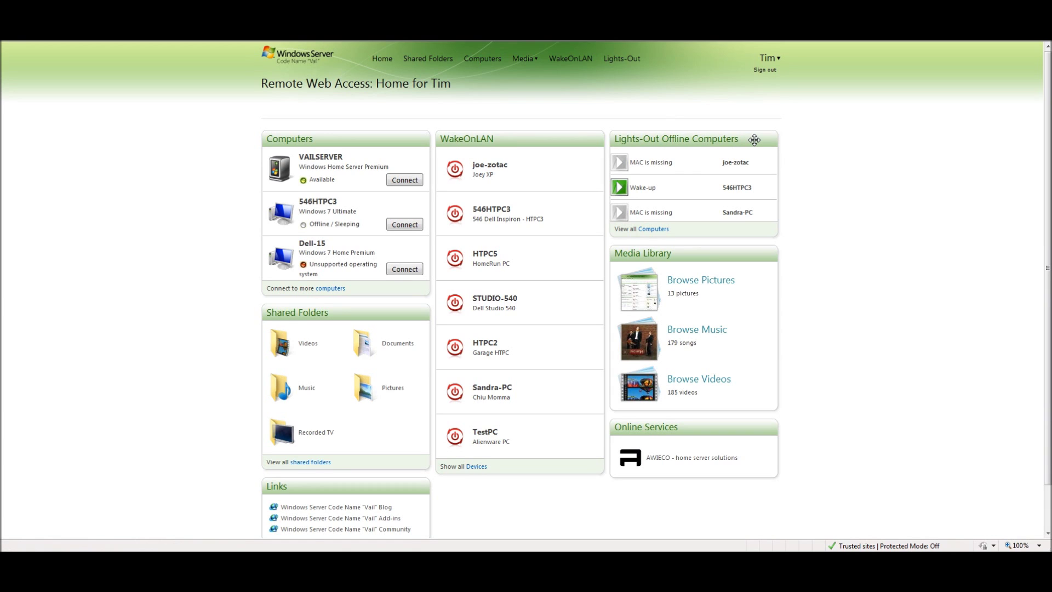
pyautogui.moveTo(755, 139); pyautogui.dragTo(753, 378)
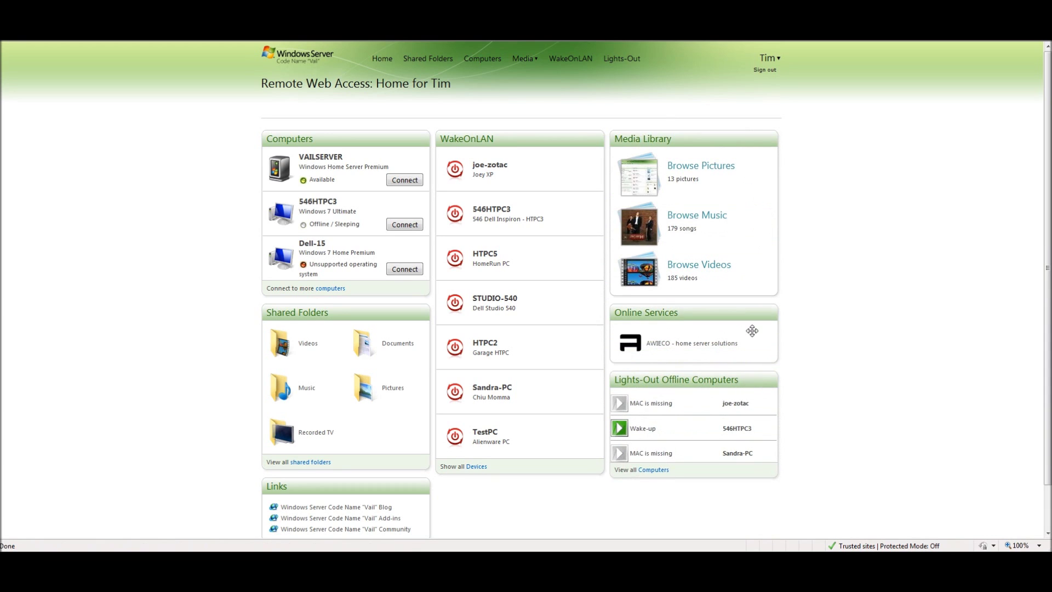
pyautogui.moveTo(752, 330); pyautogui.dragTo(749, 142)
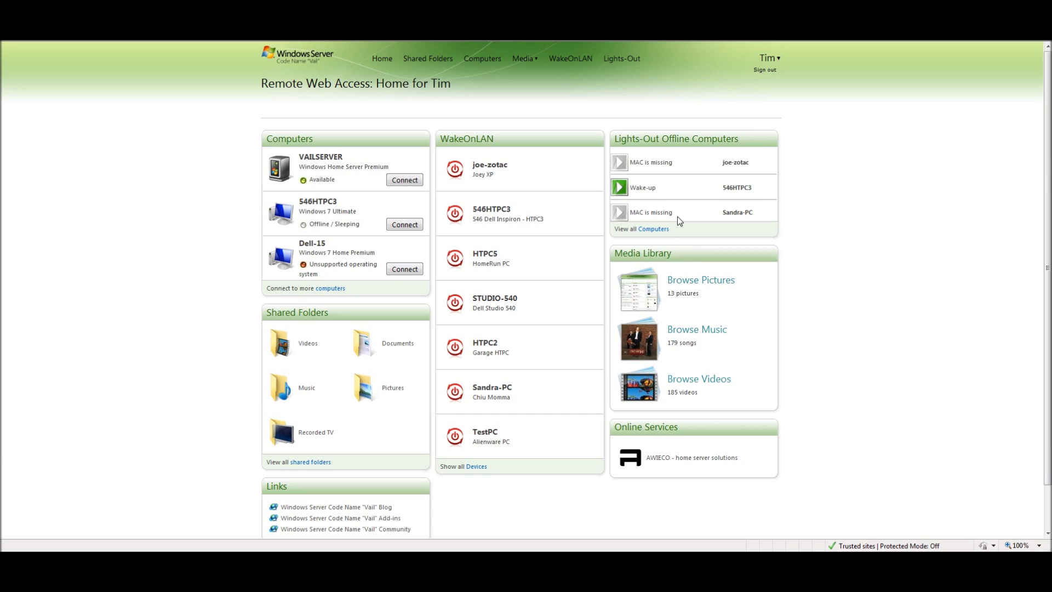
# Step: Send a wake-up to 546HTPC3 from the full Lights-Out computers list
pyautogui.click(652, 230)
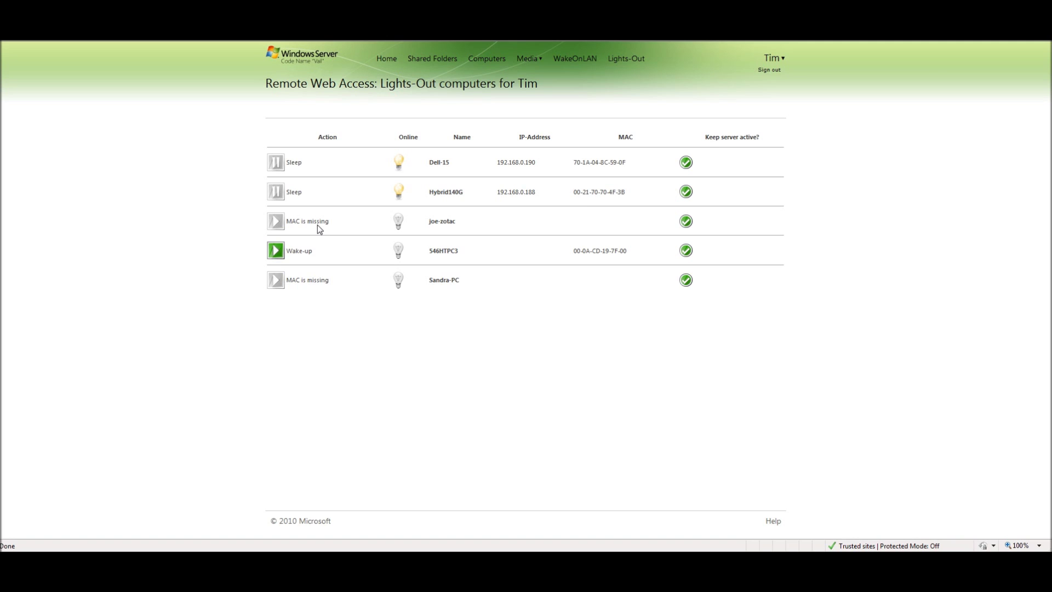
pyautogui.click(276, 252)
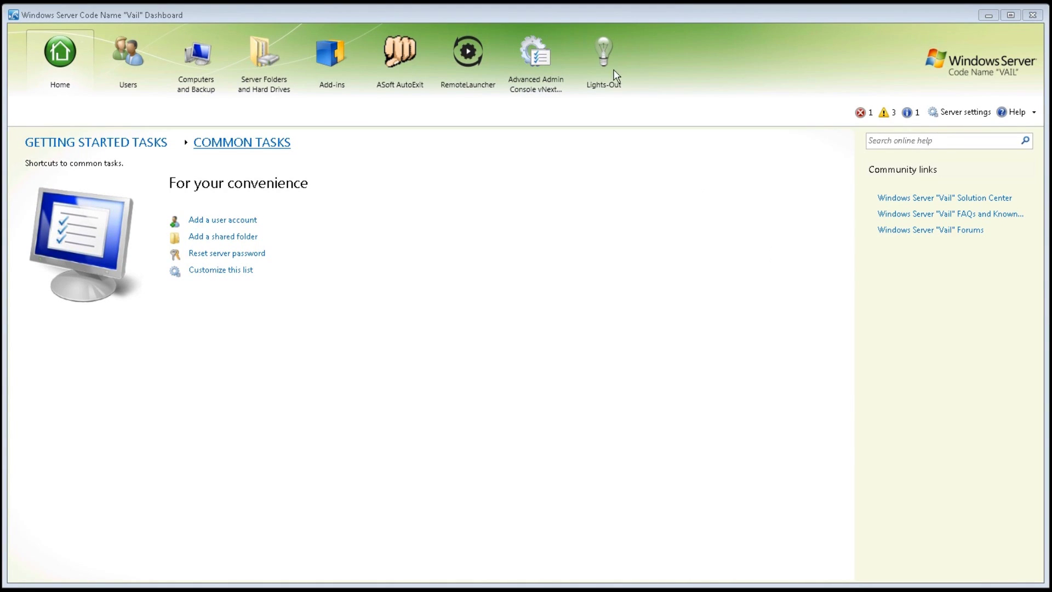
# Step: Show the Lights-Out status page and open its settings dialog
pyautogui.click(605, 54)
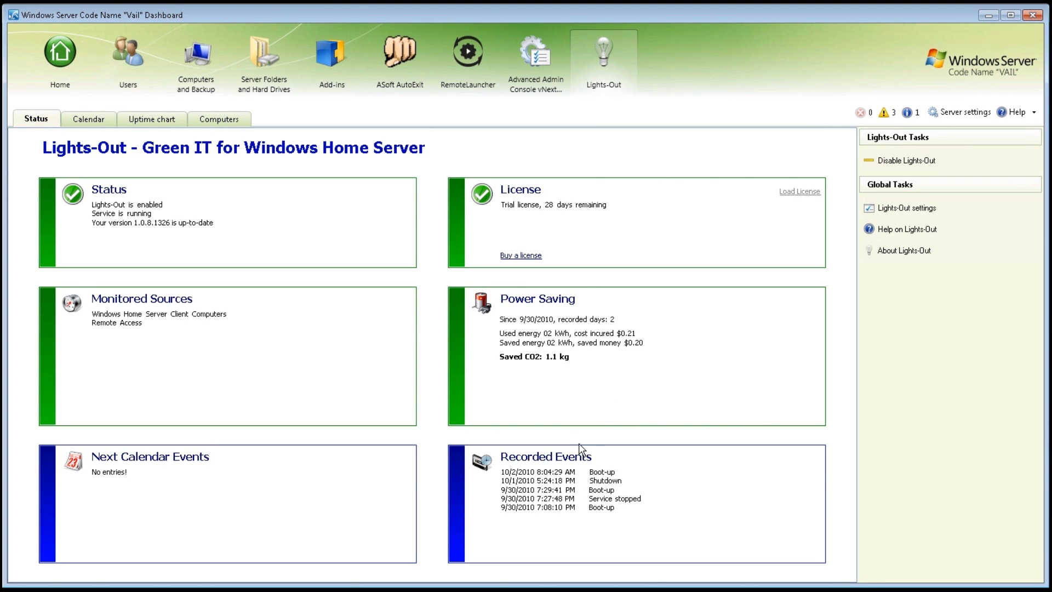
pyautogui.click(910, 213)
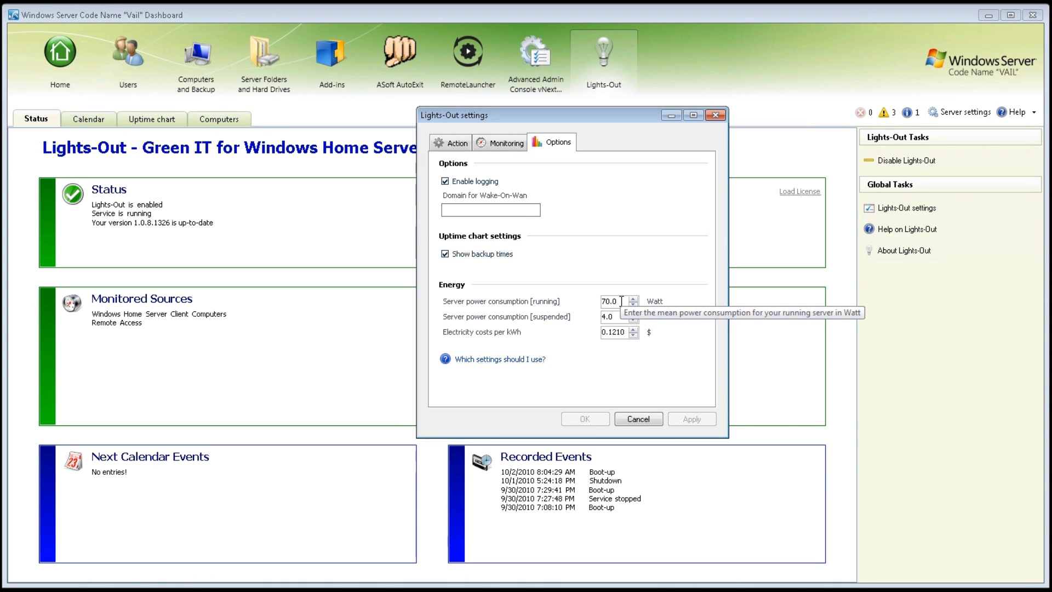
# Step: Inspect the Options values: 70.0 W running, 4.0 W suspended, 0.1210 $/kWh
pyautogui.moveTo(622, 301); pyautogui.dragTo(543, 303)
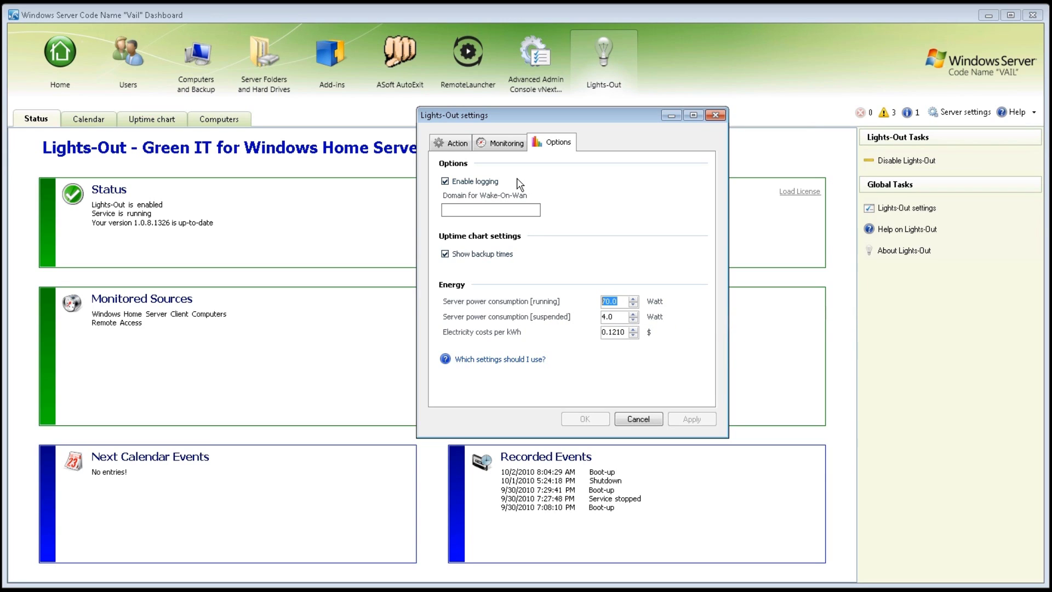
pyautogui.moveTo(618, 317); pyautogui.dragTo(543, 317)
pyautogui.click(620, 333)
# Step: Review Monitoring and Action tabs, keep Do nothing, cancel, and show the Calendar view
pyautogui.click(497, 144)
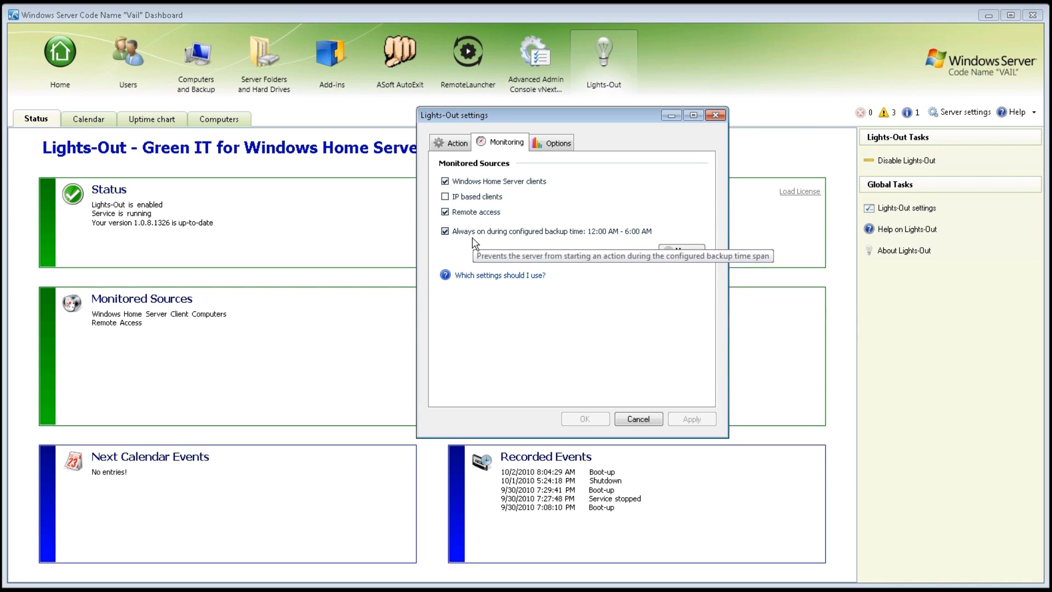
pyautogui.click(459, 143)
pyautogui.click(598, 182)
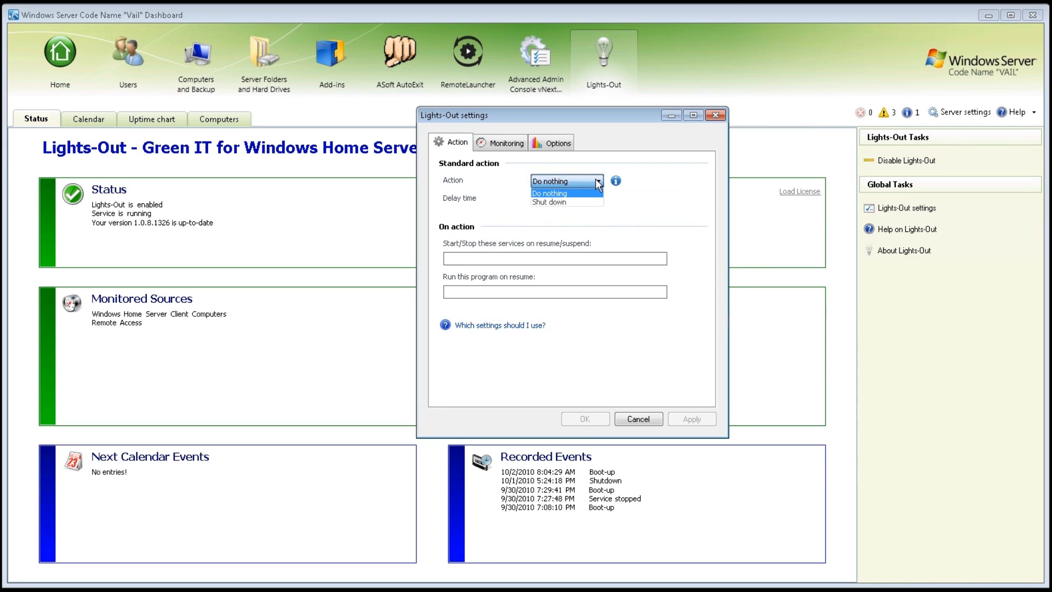
pyautogui.click(585, 216)
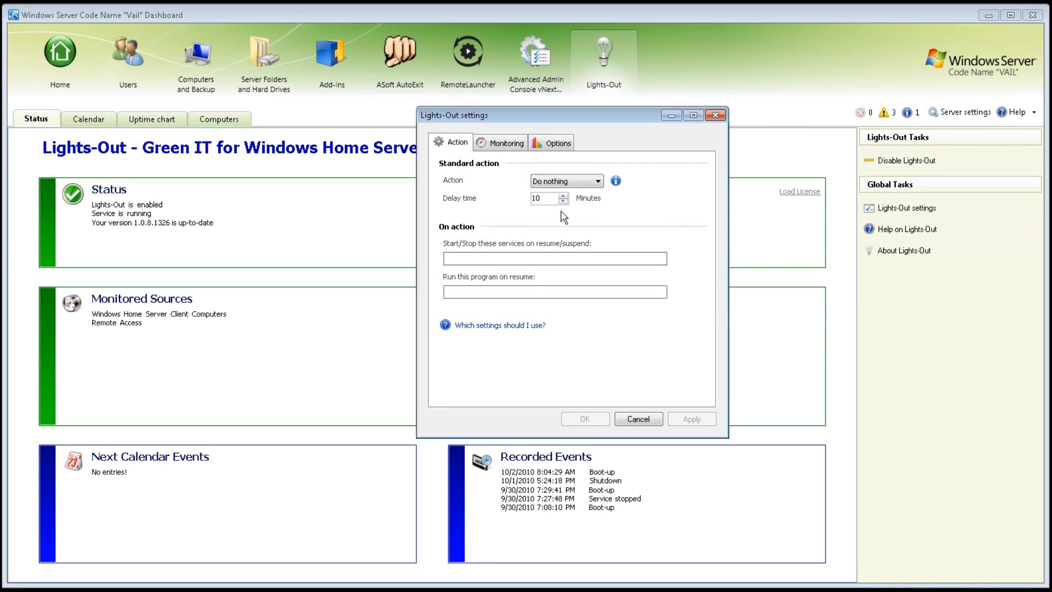
pyautogui.click(639, 417)
pyautogui.click(89, 124)
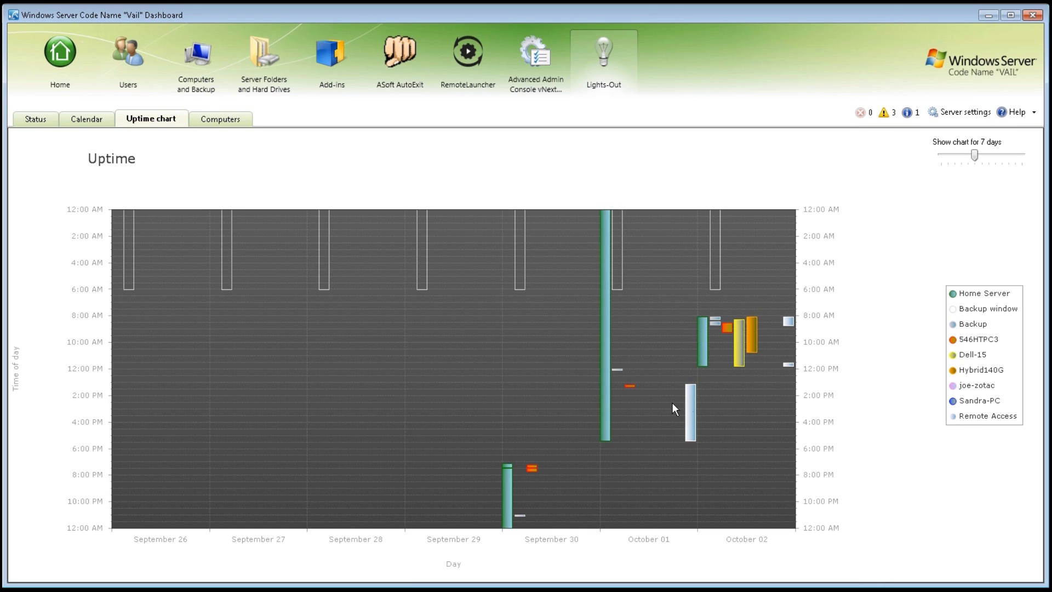
# Step: Read bar times in the 7-day Uptime chart, then list the 16 monitored computers and devices
pyautogui.moveTo(603, 372)
pyautogui.moveTo(507, 482)
pyautogui.moveTo(702, 348)
pyautogui.moveTo(727, 326)
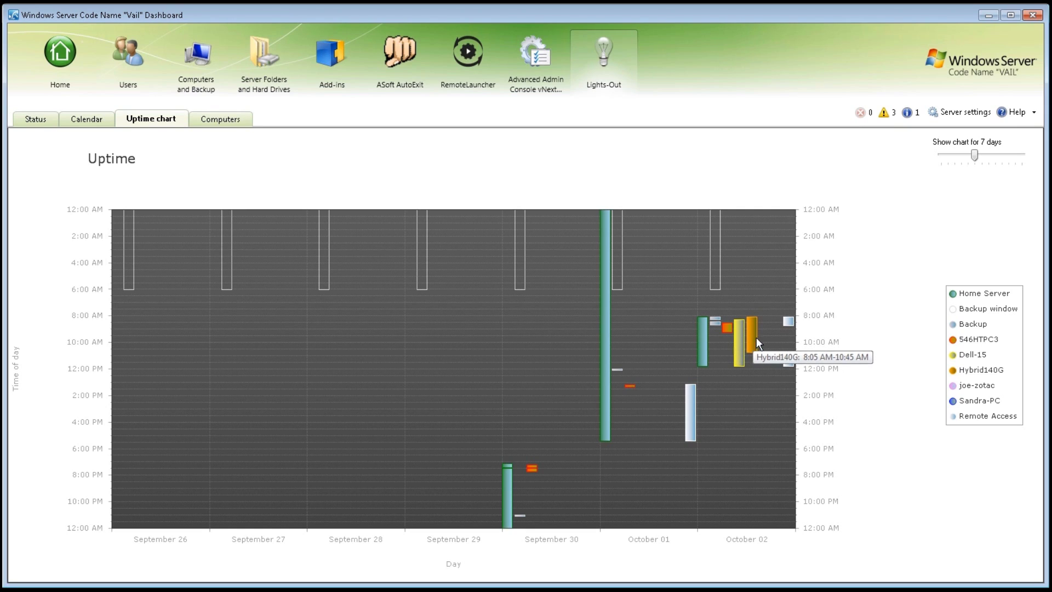
pyautogui.moveTo(788, 364)
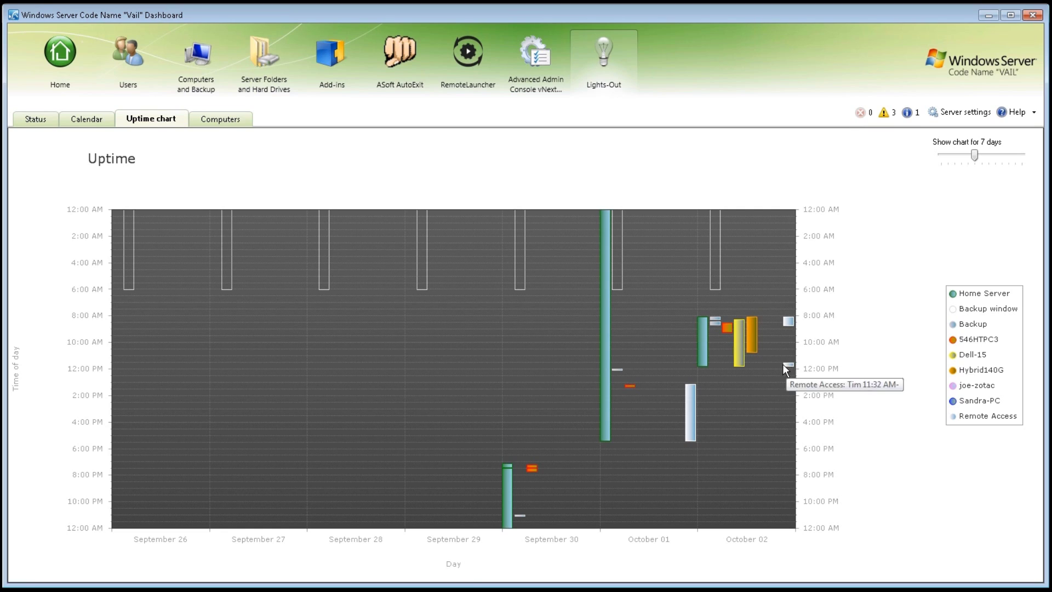
pyautogui.moveTo(740, 359)
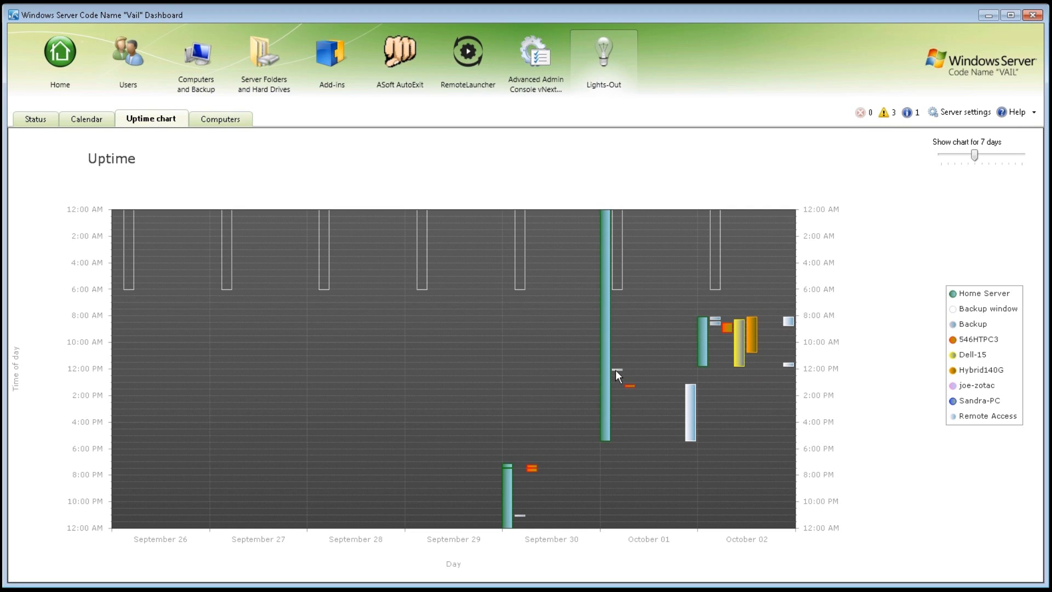
pyautogui.moveTo(689, 412)
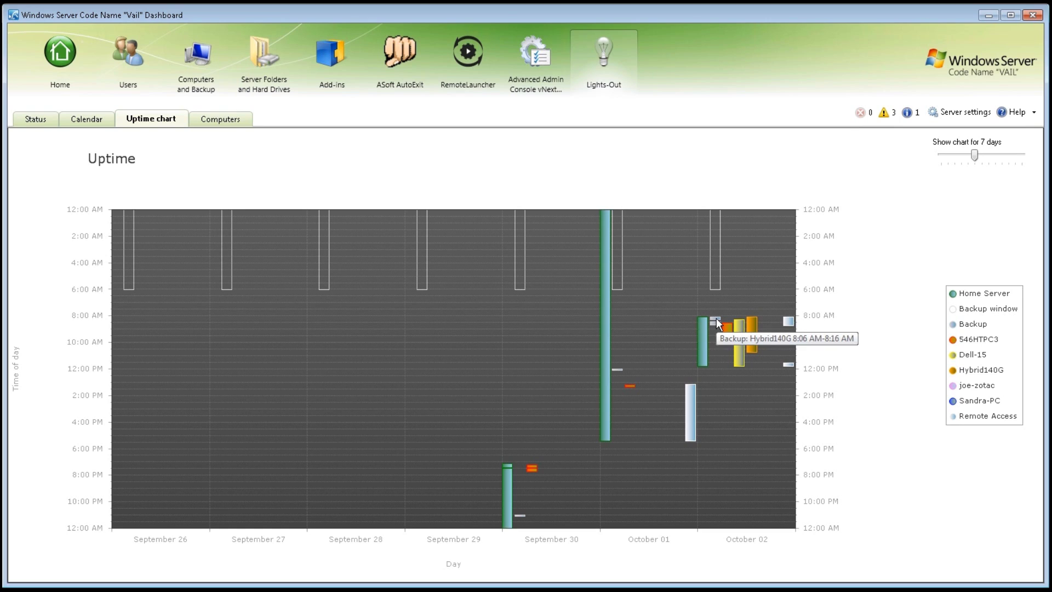
pyautogui.click(230, 123)
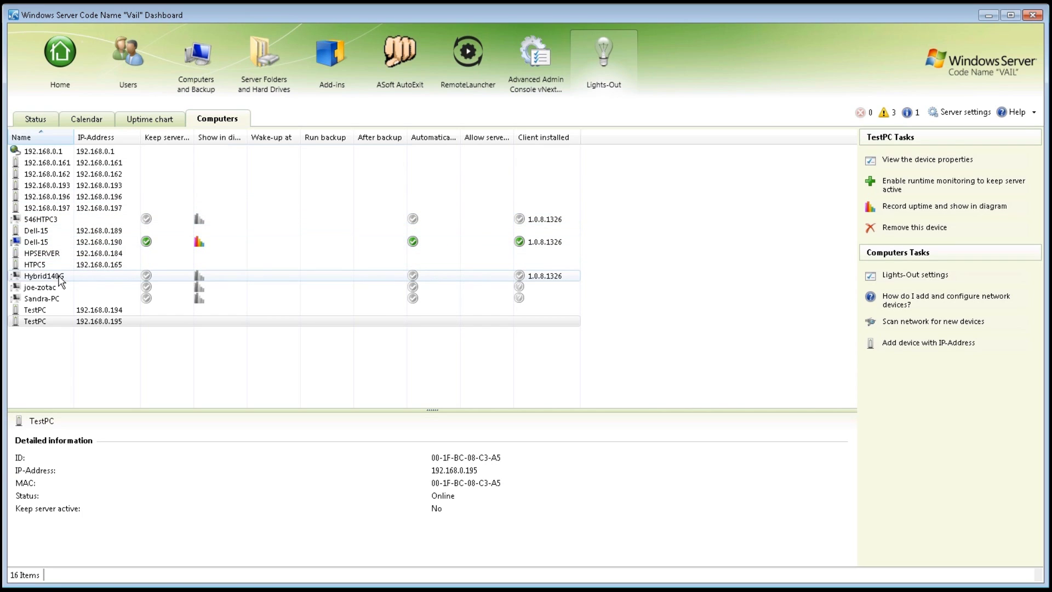
# Step: Review HTPC5 and TestPC details, then select Dell-15 (192.168.0.190, Windows 7 Home Premium) and open its actions
pyautogui.click(89, 265)
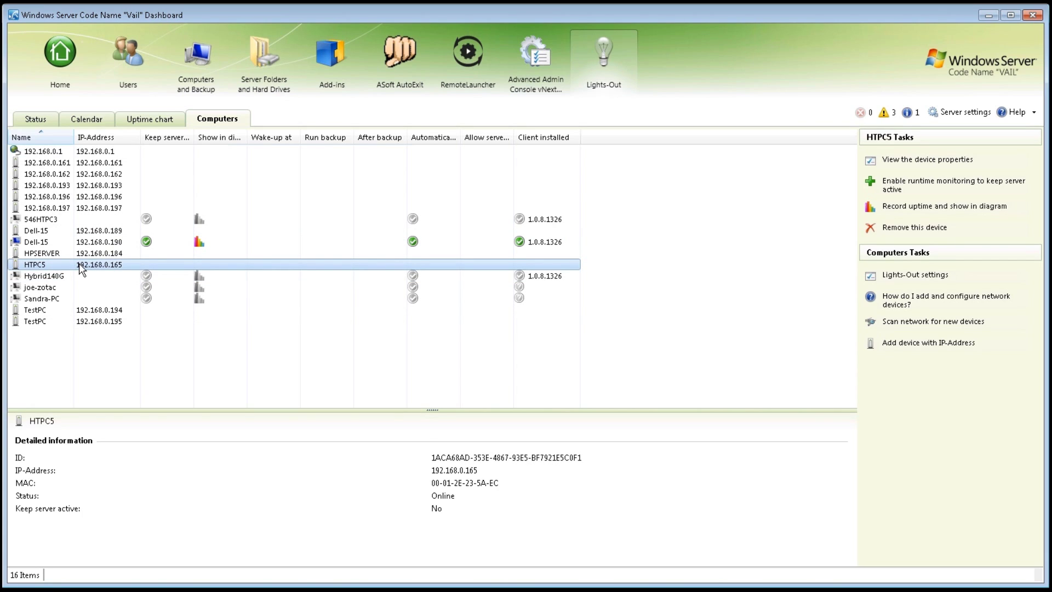
pyautogui.click(89, 311)
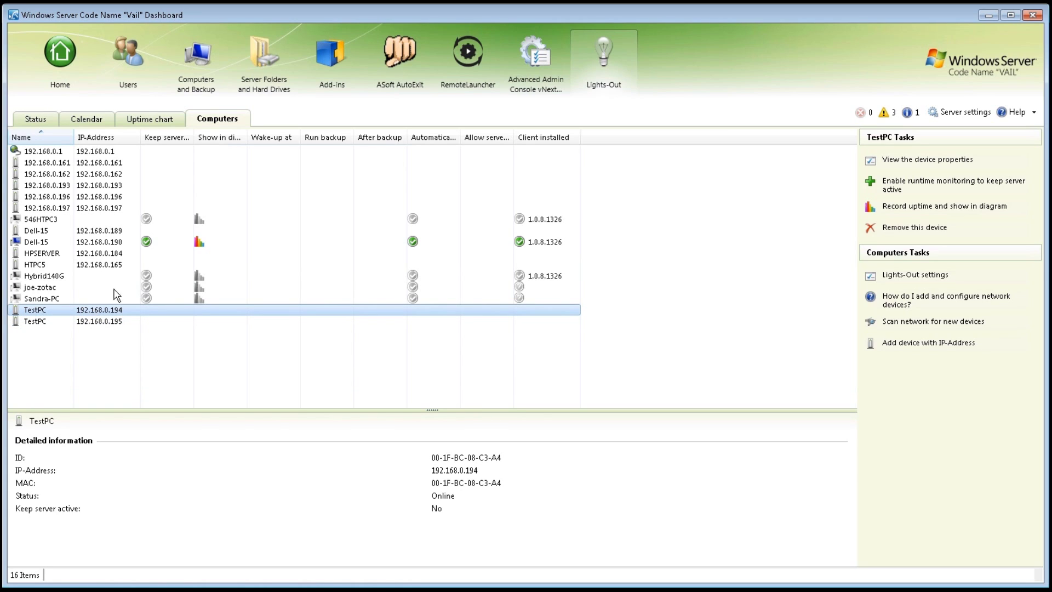
pyautogui.click(65, 244)
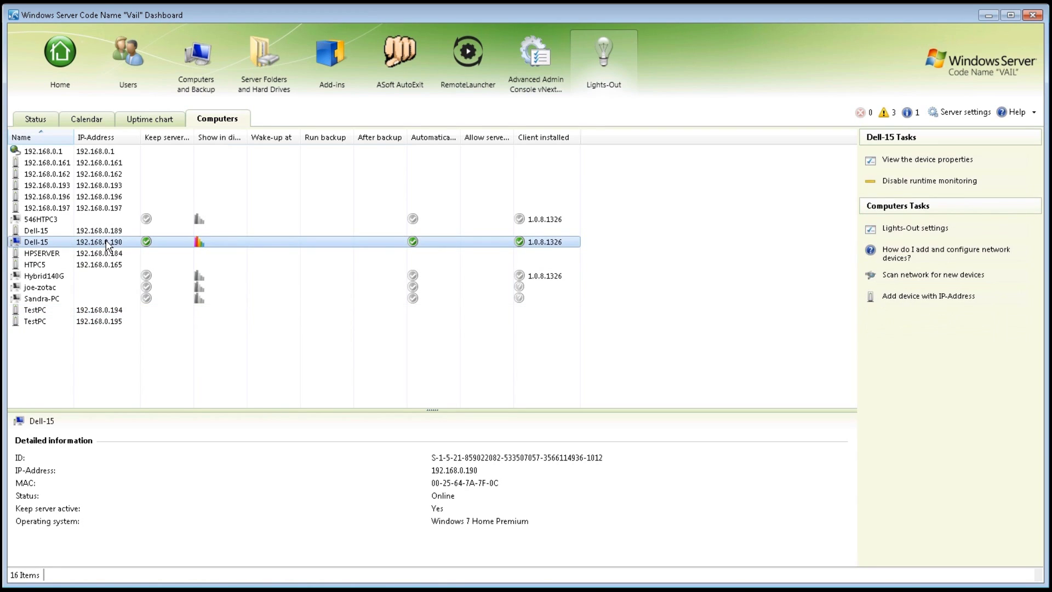
pyautogui.rightClick(107, 243)
pyautogui.click(159, 249)
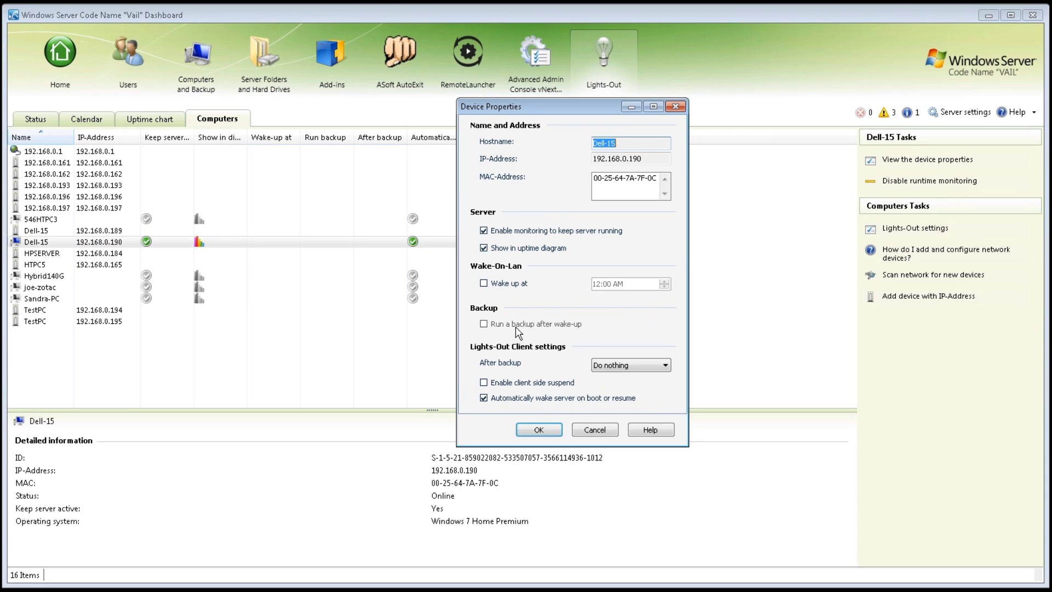
pyautogui.click(645, 366)
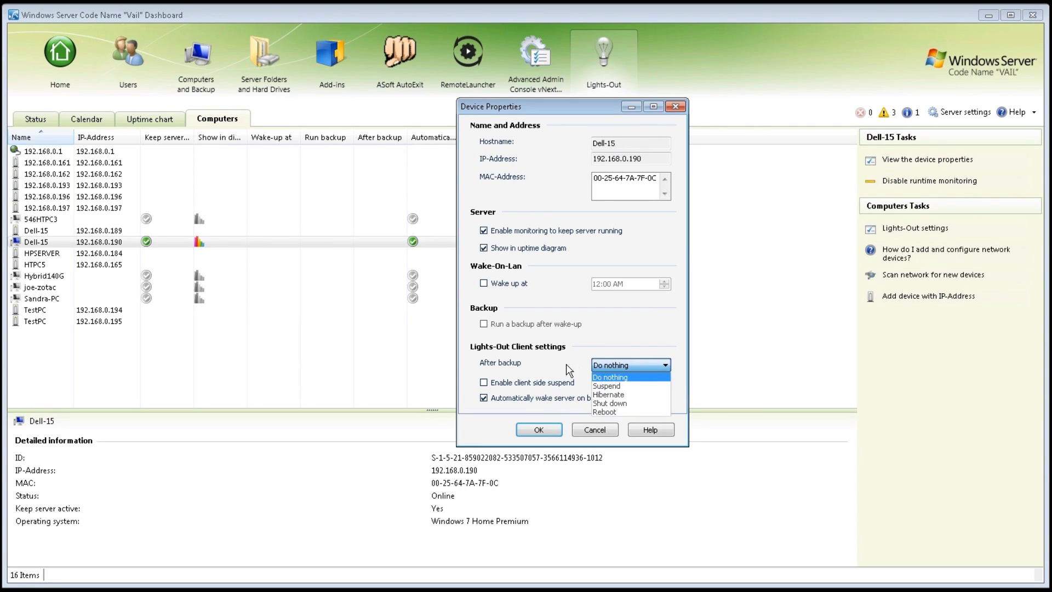
pyautogui.click(546, 365)
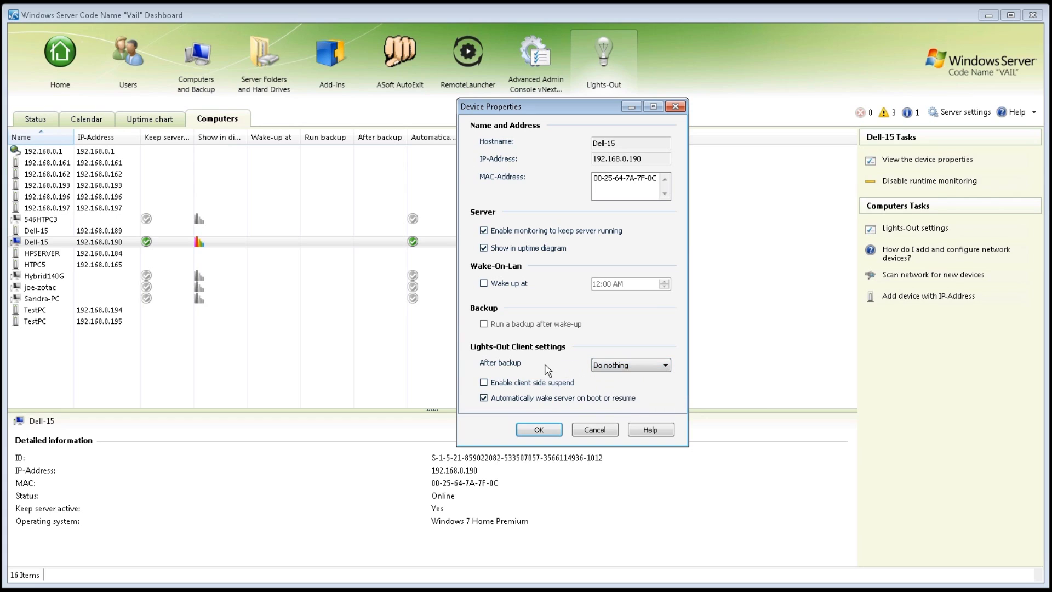
pyautogui.click(596, 430)
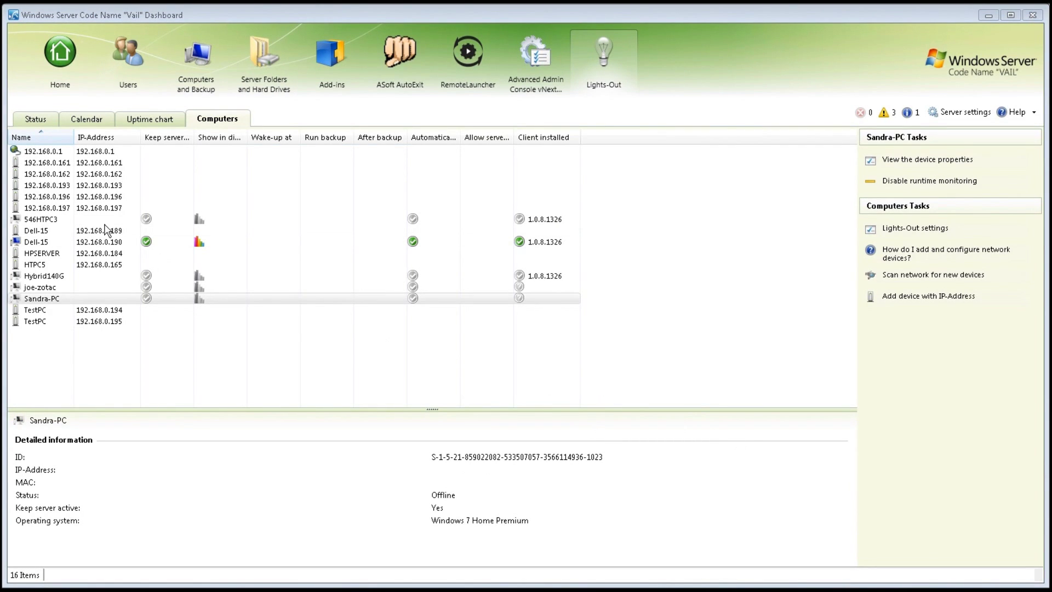
# Step: Compare details of 546HTPC3, Dell-15, Hybrid140G and the offline Windows XP Home Edition computer
pyautogui.click(56, 220)
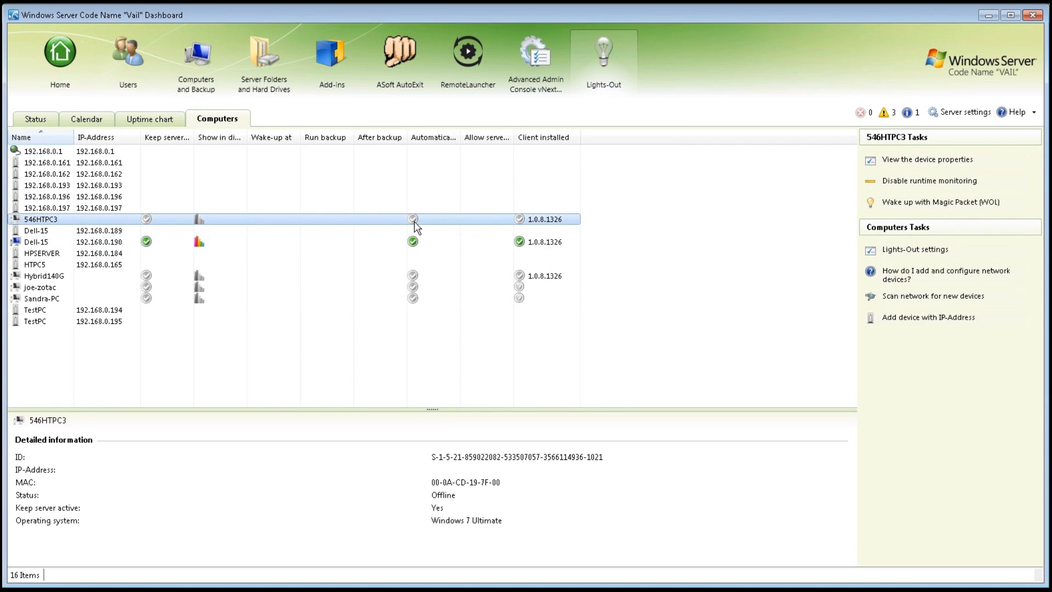
pyautogui.click(416, 241)
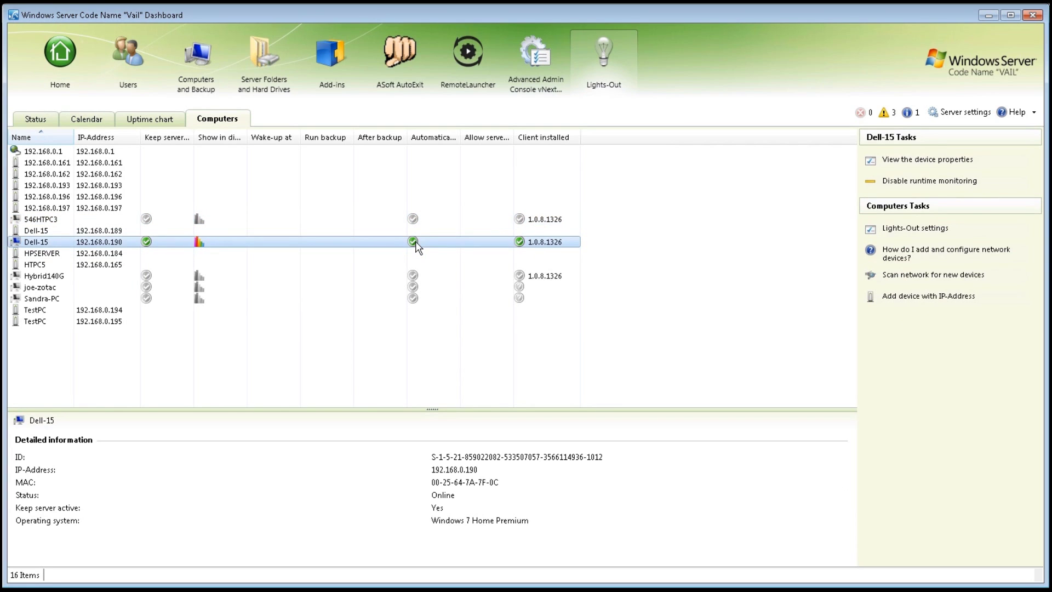
pyautogui.click(563, 220)
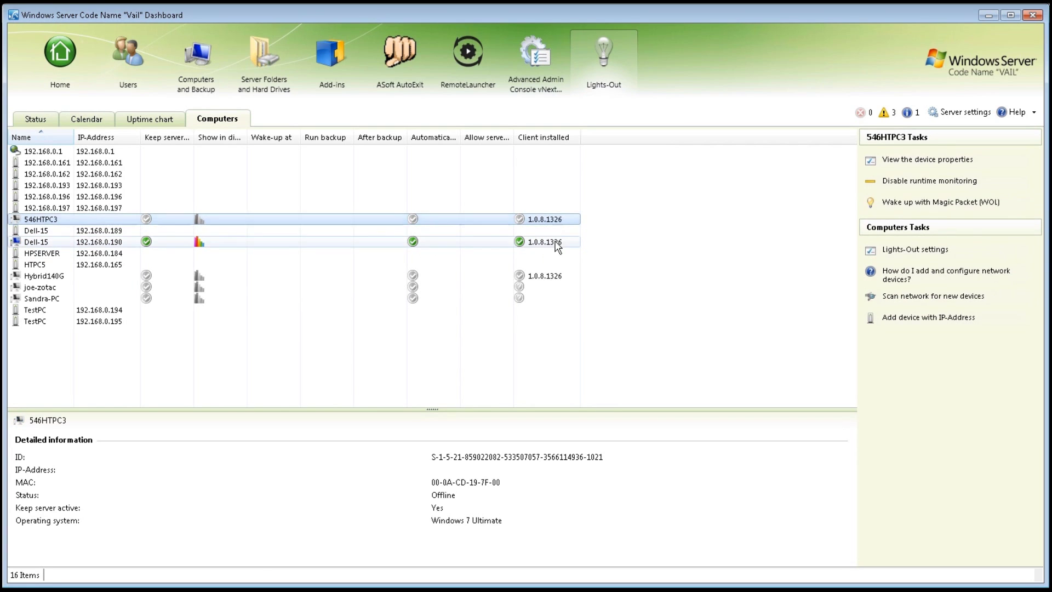
pyautogui.click(554, 241)
pyautogui.click(544, 275)
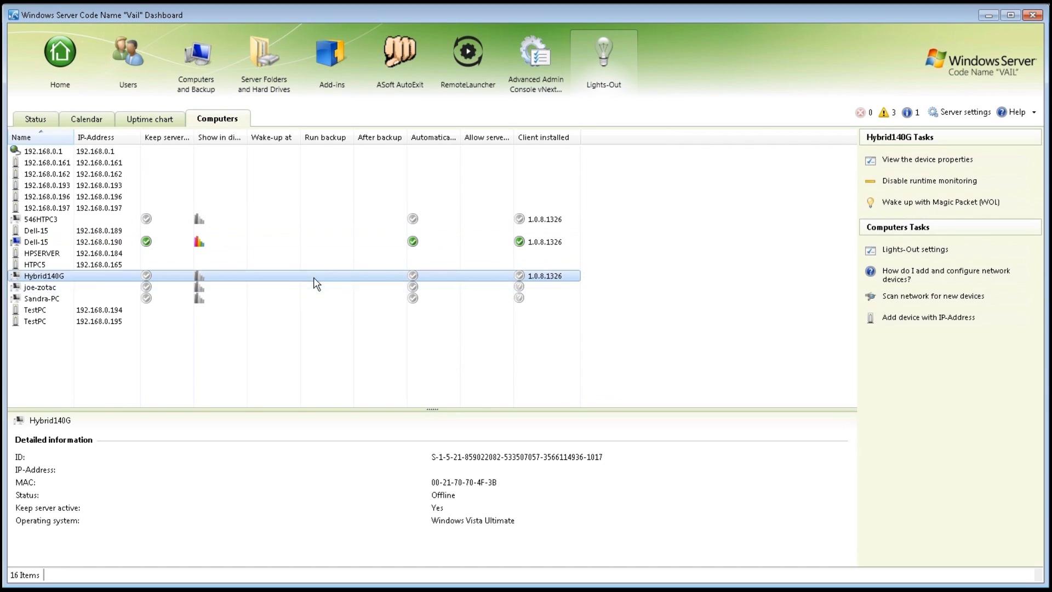
pyautogui.click(280, 289)
pyautogui.click(282, 297)
pyautogui.click(282, 288)
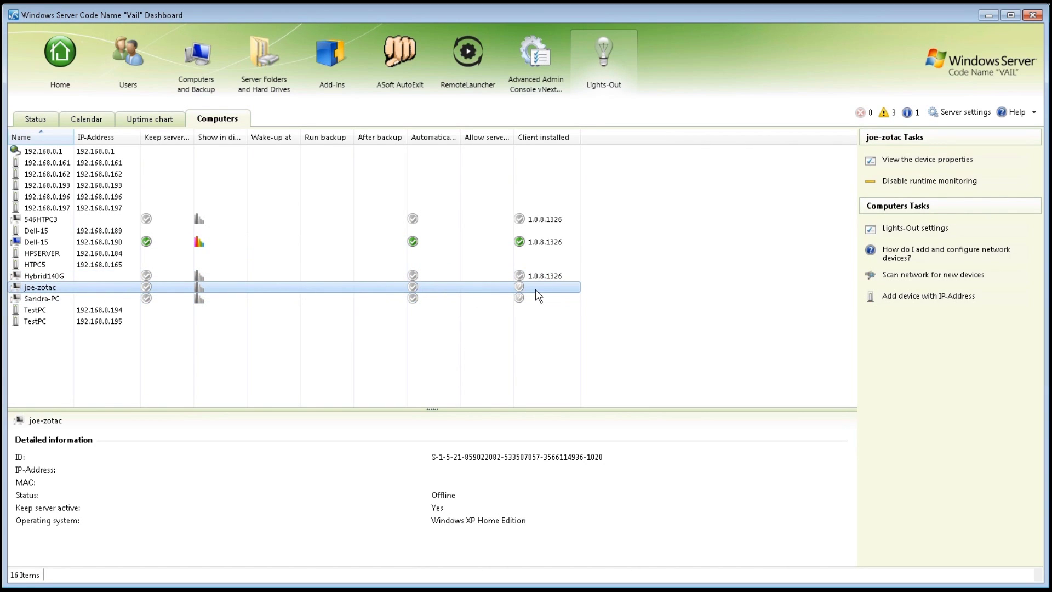
# Step: Go back to the Lights-Out Status overview showing license, power saving and recorded events
pyautogui.click(42, 120)
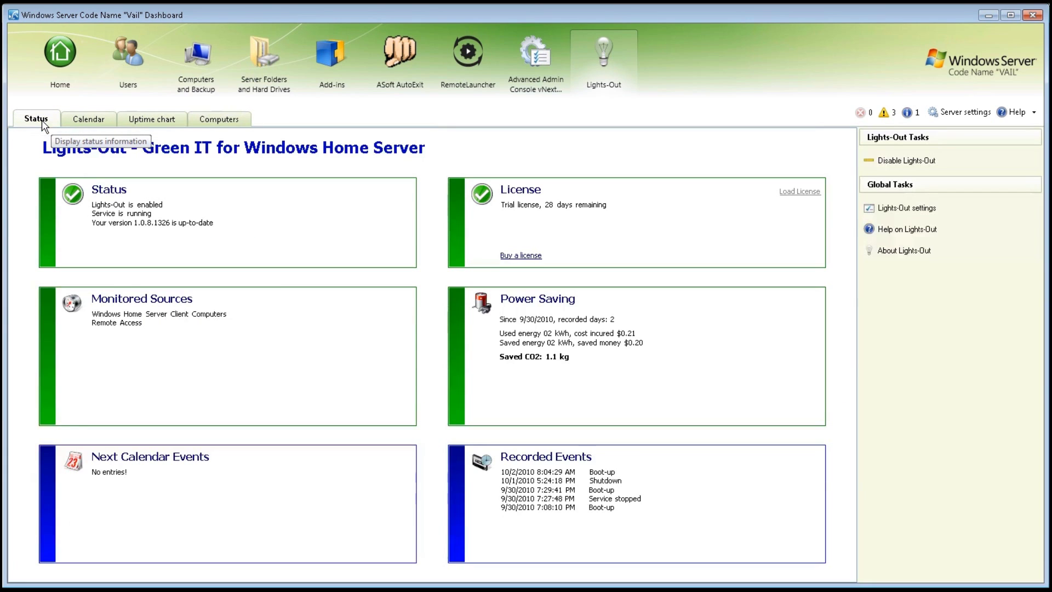